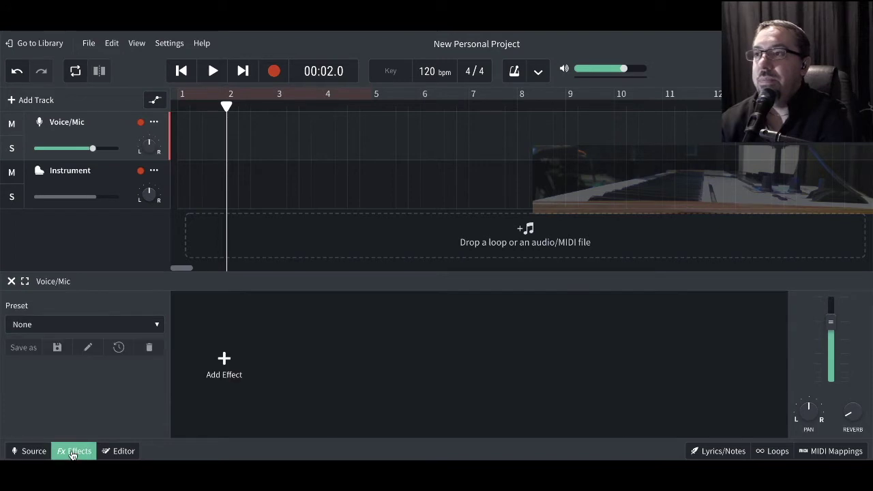
Apply the Ambient Rocker effects preset to the Voice/Mic track
{"action": "left_click", "coordinate": [156, 325]}
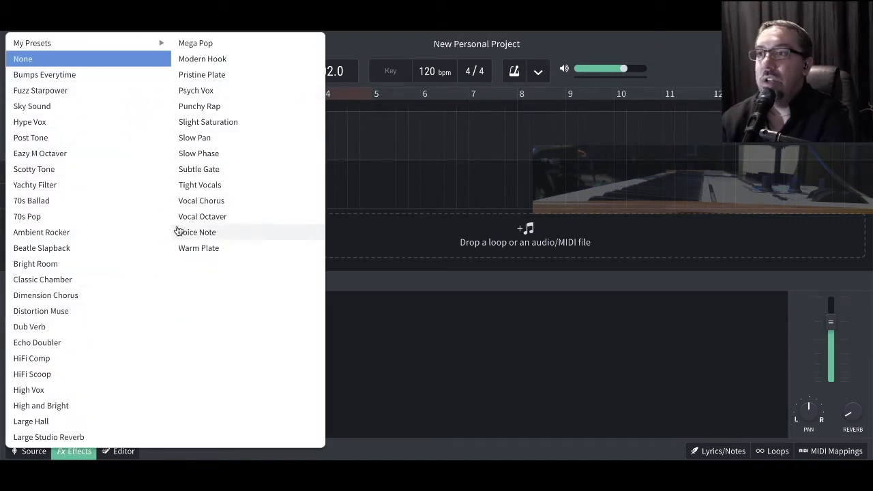
{"action": "left_click", "coordinate": [338, 289]}
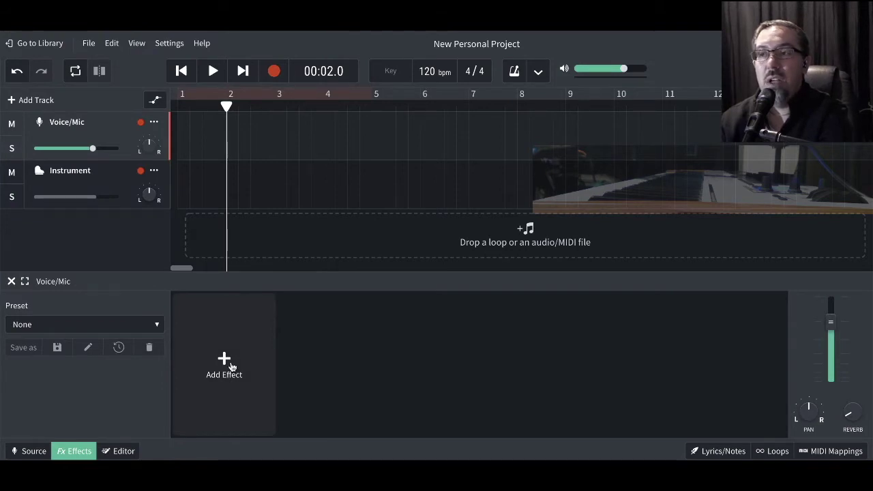
{"action": "left_click", "coordinate": [157, 324]}
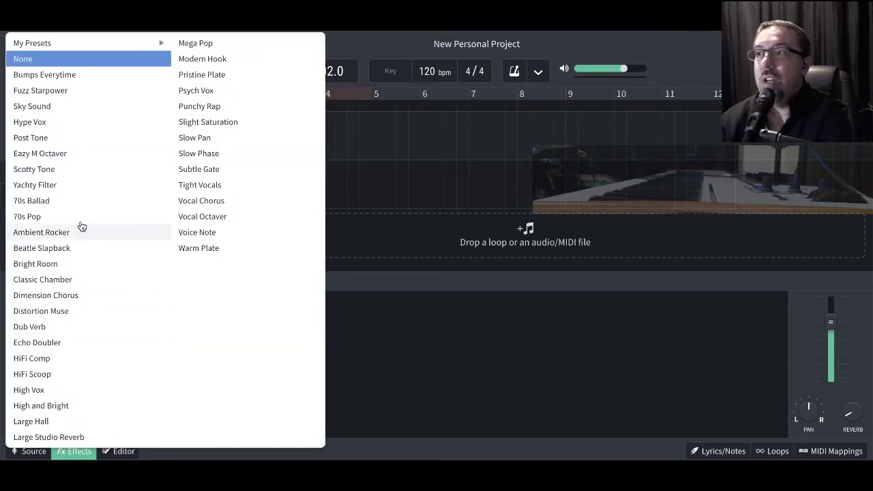
{"action": "left_click", "coordinate": [59, 236]}
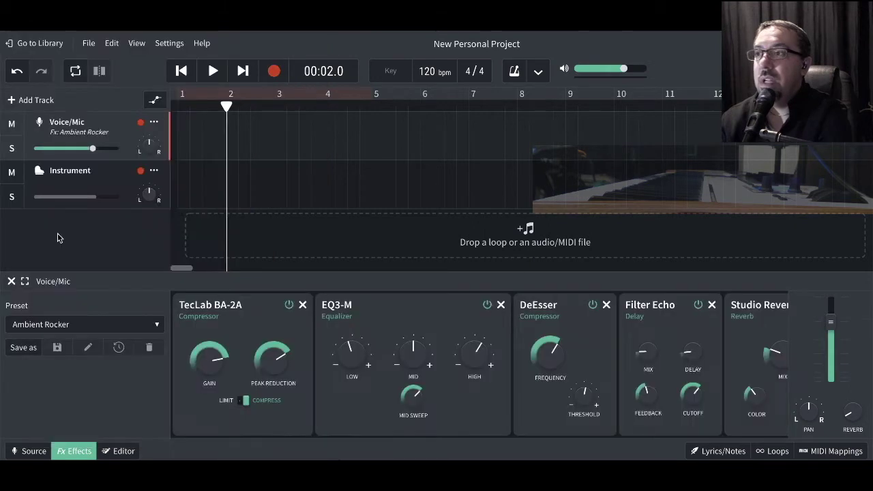
Remove every effect of the Ambient Rocker preset from the Voice/Mic track, from the TecLab BA-2A compressor through the DeEsser
{"action": "left_click", "coordinate": [302, 306]}
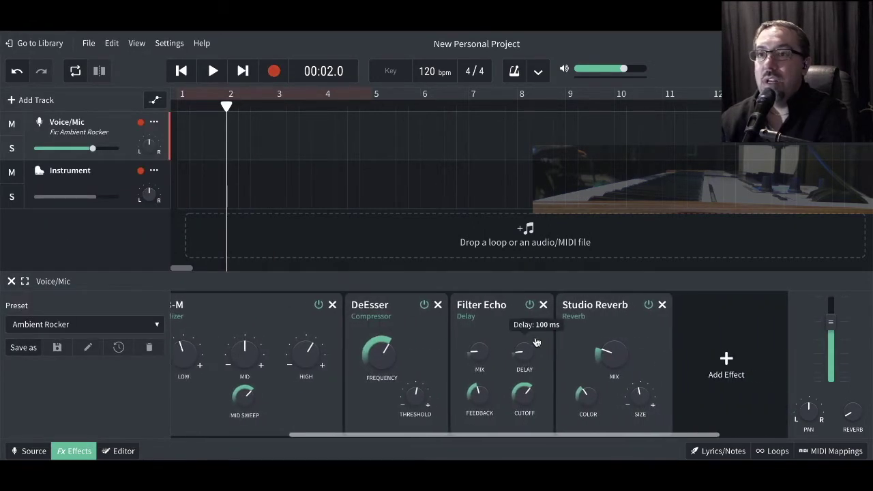
{"action": "key", "text": "ctrl+z"}
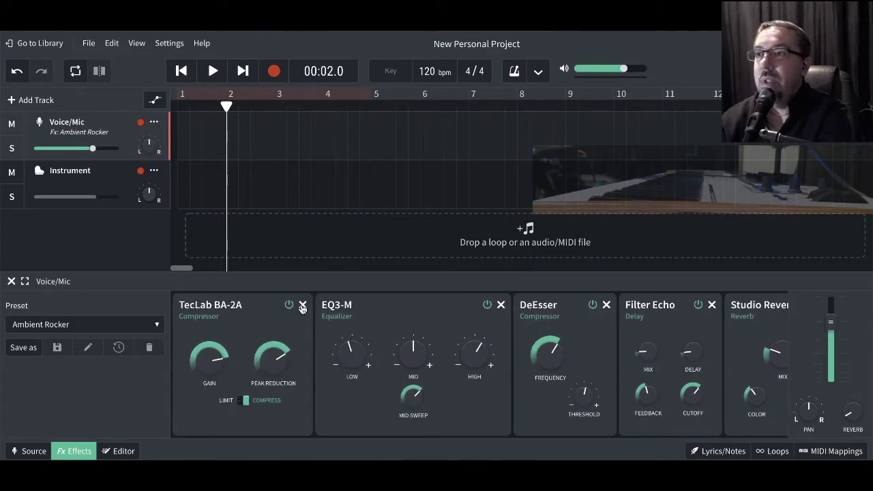
{"action": "scroll", "coordinate": [403, 337], "scroll_direction": "right", "scroll_amount": 1}
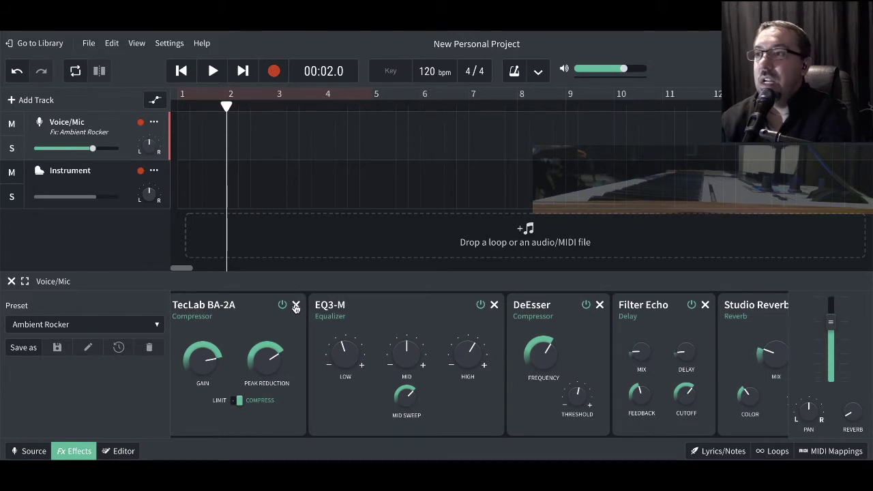
{"action": "left_click", "coordinate": [296, 305]}
{"action": "left_click", "coordinate": [353, 306]}
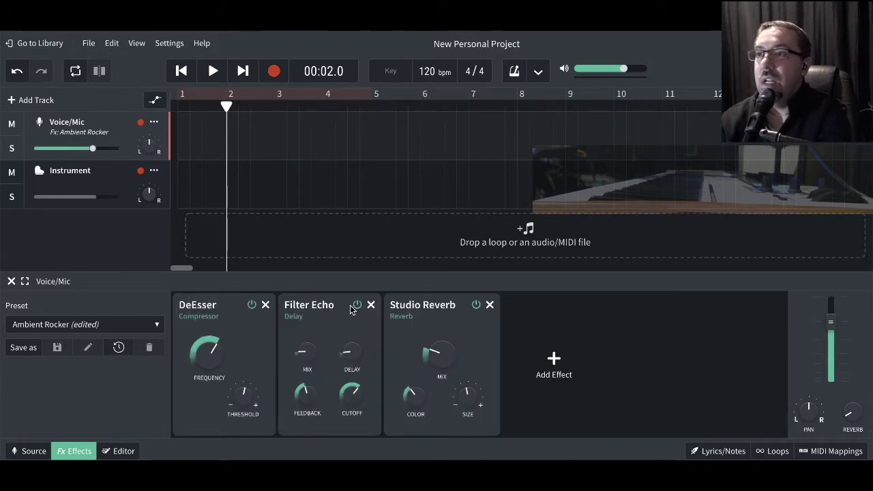
{"action": "left_click", "coordinate": [371, 306]}
{"action": "left_click", "coordinate": [384, 306]}
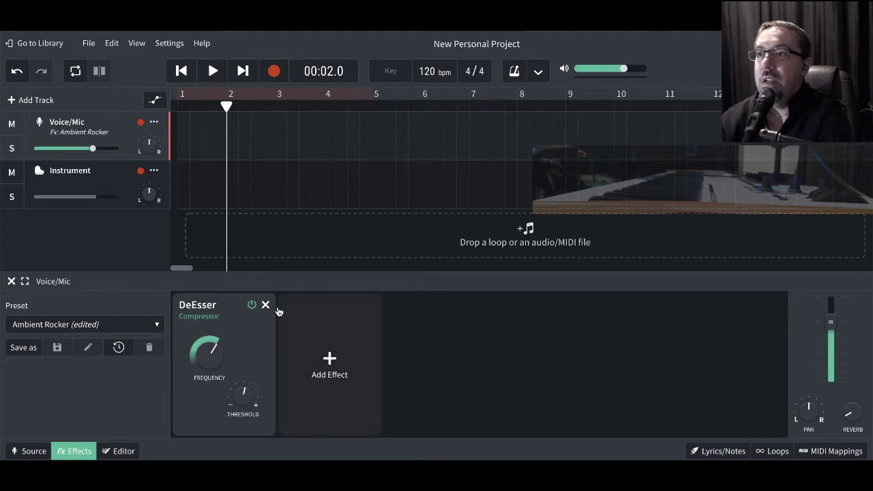
{"action": "left_click", "coordinate": [266, 305]}
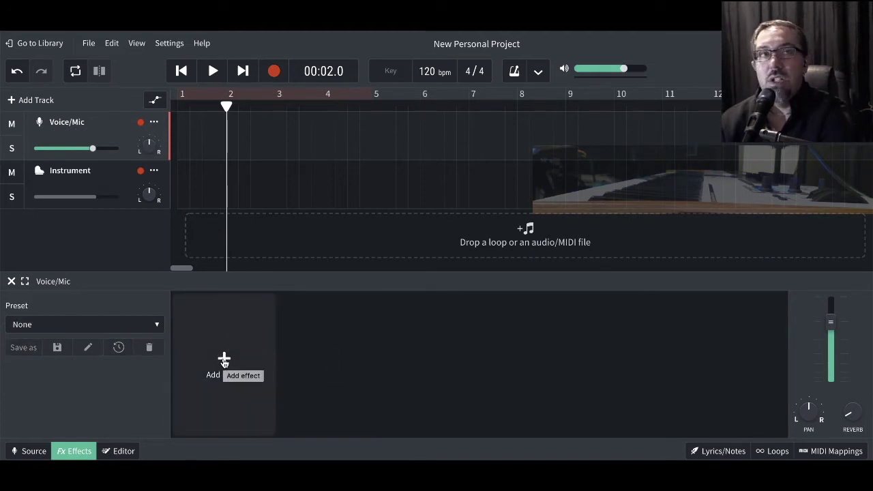
Add a Graphic EQ from the Tone effects to the Voice/Mic track
{"action": "left_click", "coordinate": [225, 360]}
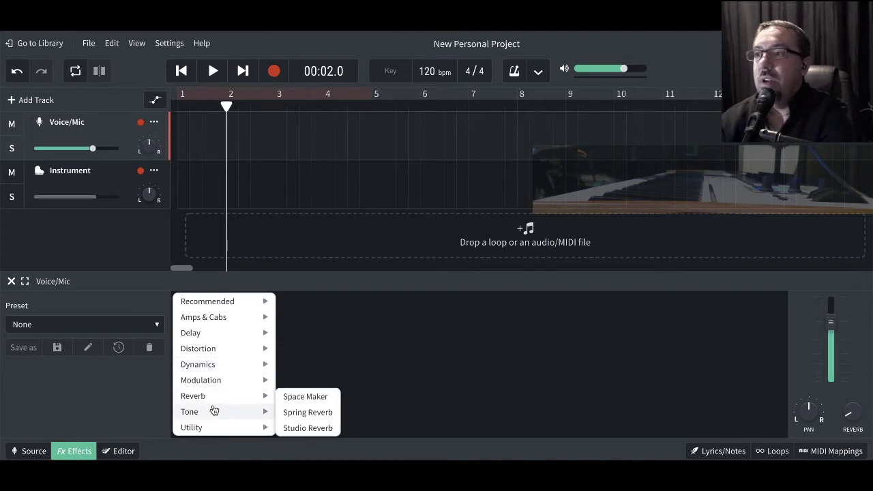
{"action": "mouse_move", "coordinate": [212, 409]}
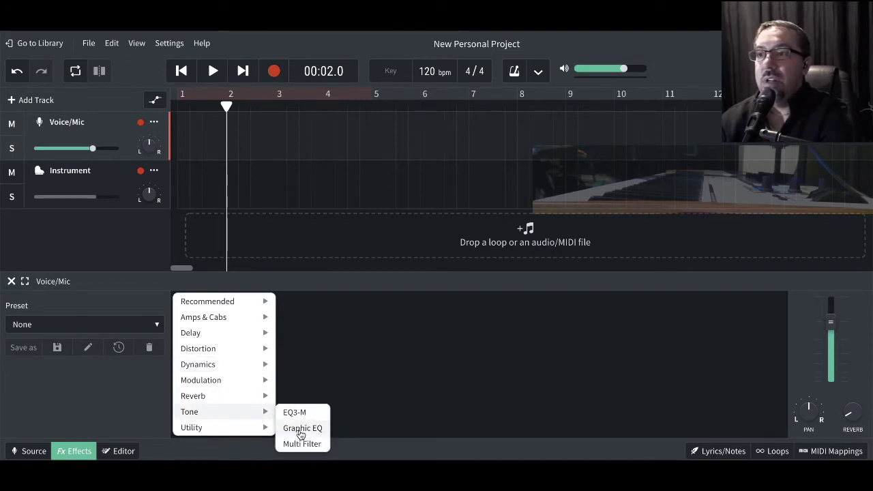
{"action": "left_click", "coordinate": [300, 431]}
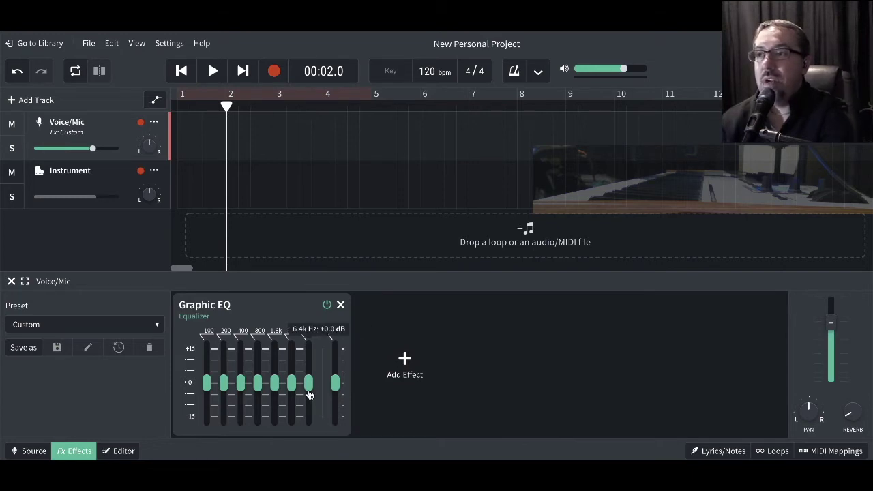
Sweep the 6.4k Hz band up to +15 dB and down to about -13 dB, and return it to 0 dB
{"action": "mouse_move", "coordinate": [291, 379]}
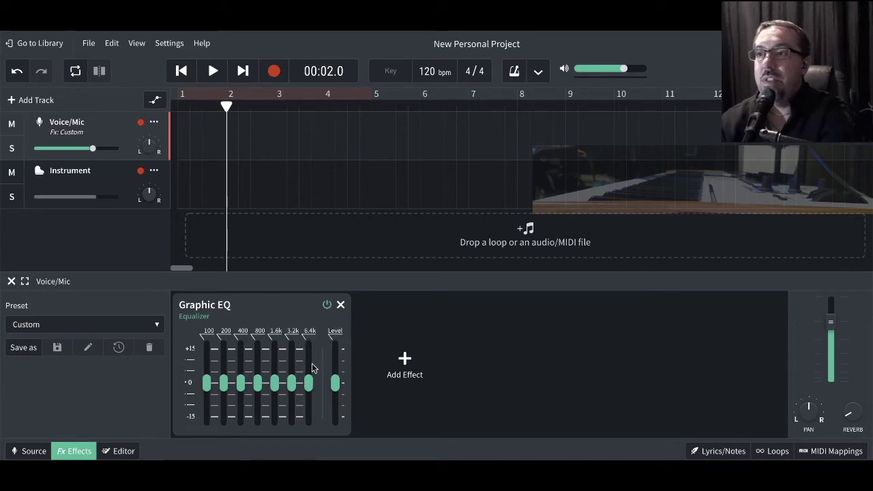
{"action": "left_click_drag", "start_coordinate": [308, 385], "coordinate": [309, 333]}
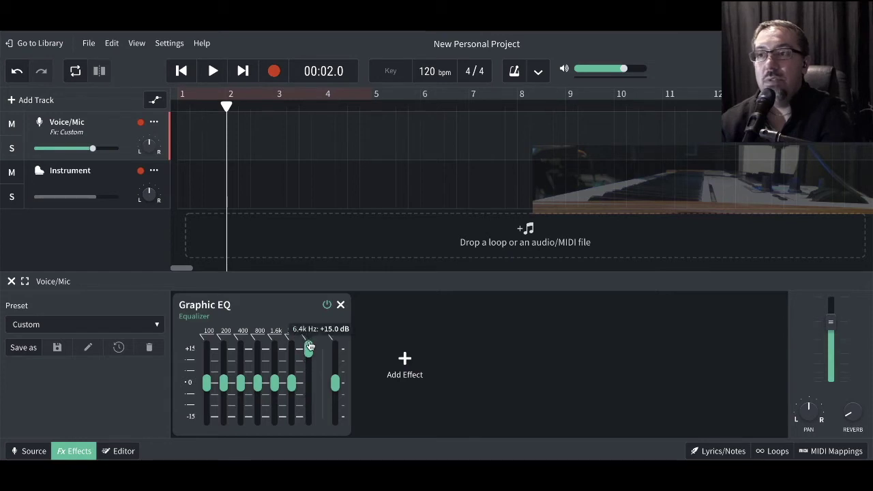
{"action": "left_click_drag", "start_coordinate": [309, 350], "coordinate": [308, 420]}
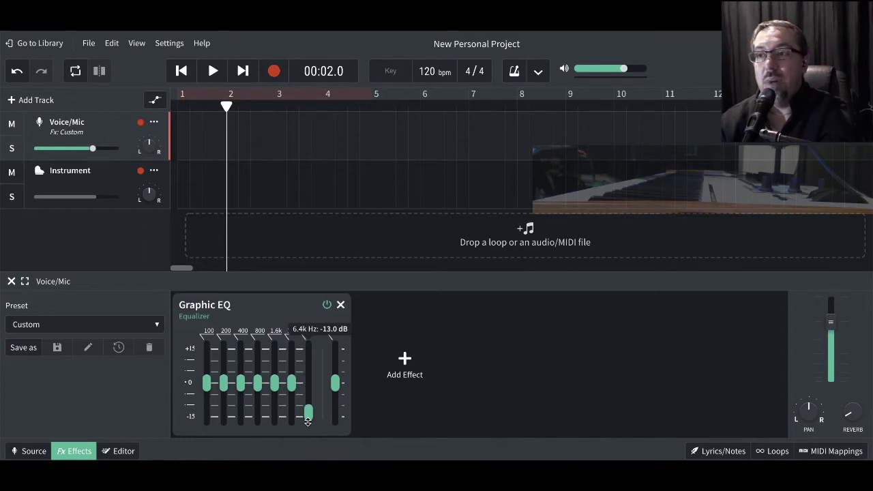
{"action": "left_click_drag", "start_coordinate": [308, 421], "coordinate": [309, 382]}
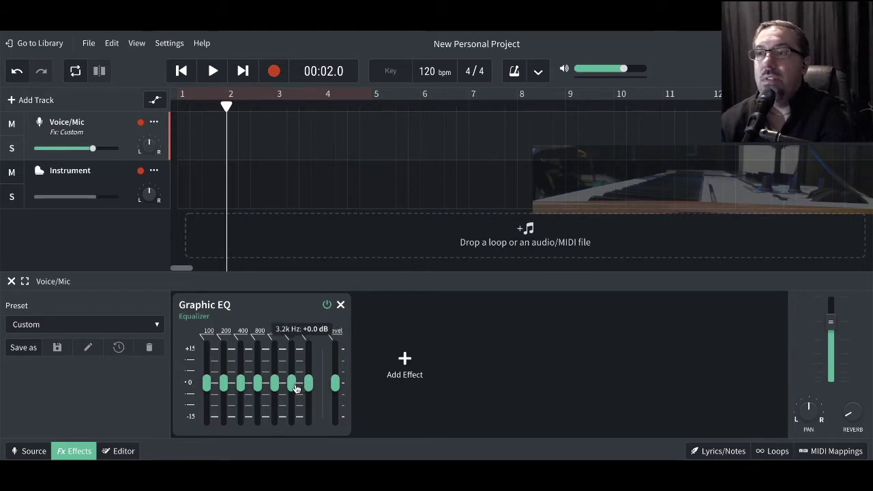
Raise the voice EQ's 3.2k Hz band to +2 dB, the 1.6k Hz band to about +4 dB and the 800 Hz band to +5 dB
{"action": "mouse_move", "coordinate": [292, 384]}
{"action": "left_mouse_down"}
{"action": "mouse_move", "coordinate": [291, 349]}
{"action": "mouse_move", "coordinate": [289, 418]}
{"action": "mouse_move", "coordinate": [291, 380]}
{"action": "left_mouse_up"}
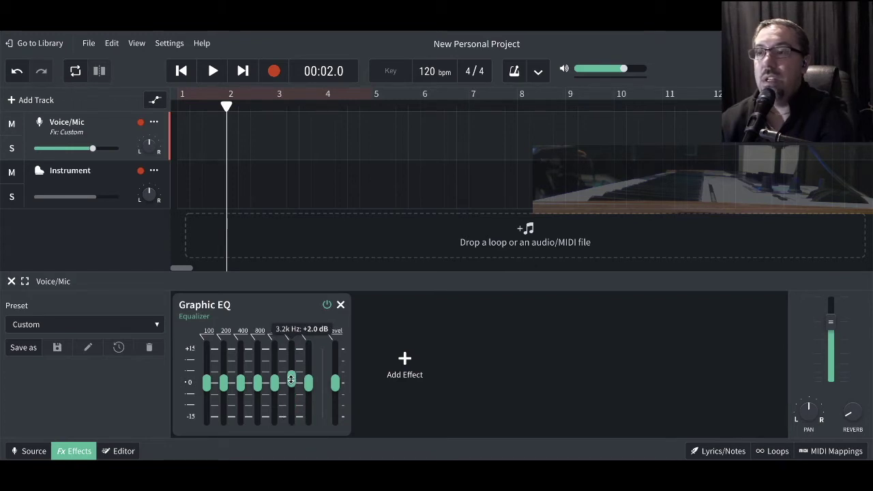
{"action": "left_click_drag", "start_coordinate": [274, 382], "coordinate": [273, 338]}
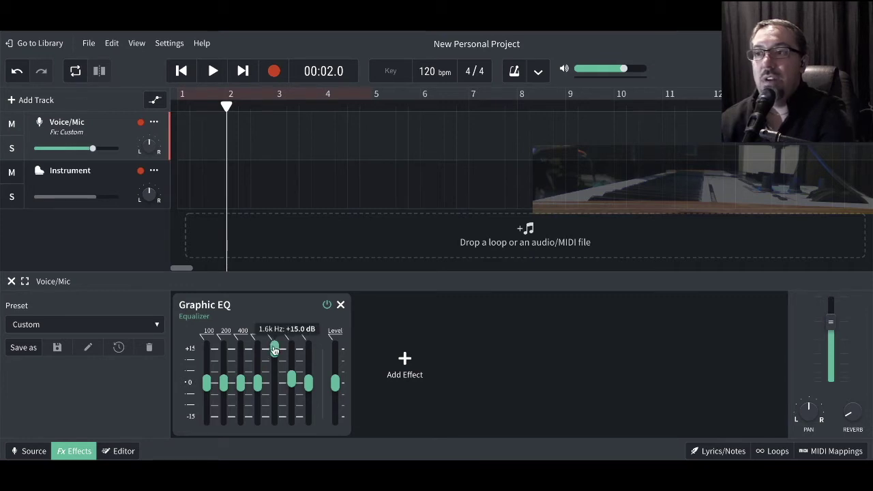
{"action": "left_click_drag", "start_coordinate": [274, 350], "coordinate": [275, 372]}
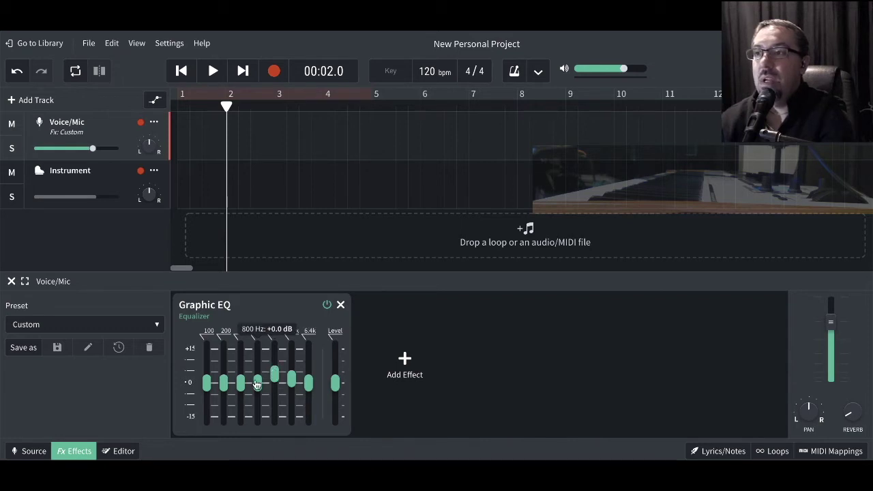
{"action": "left_click_drag", "start_coordinate": [257, 384], "coordinate": [254, 339]}
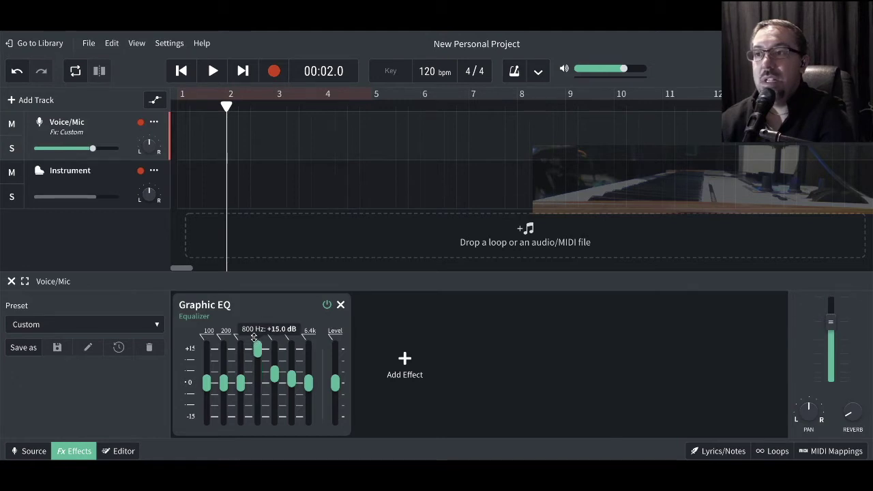
{"action": "left_click_drag", "start_coordinate": [256, 345], "coordinate": [257, 371]}
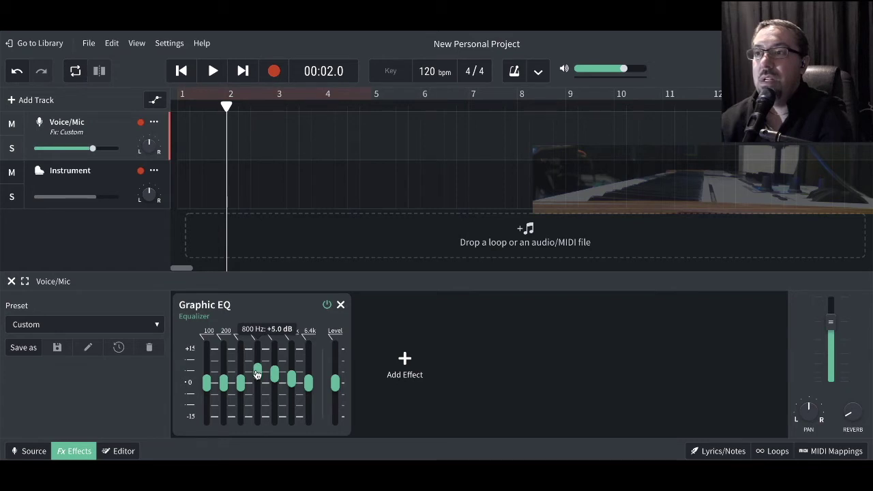
Trim the 800 Hz band to about +4 dB, and raise 400 Hz to about +3 dB and 200 Hz to +1 dB
{"action": "left_click_drag", "start_coordinate": [257, 371], "coordinate": [240, 343]}
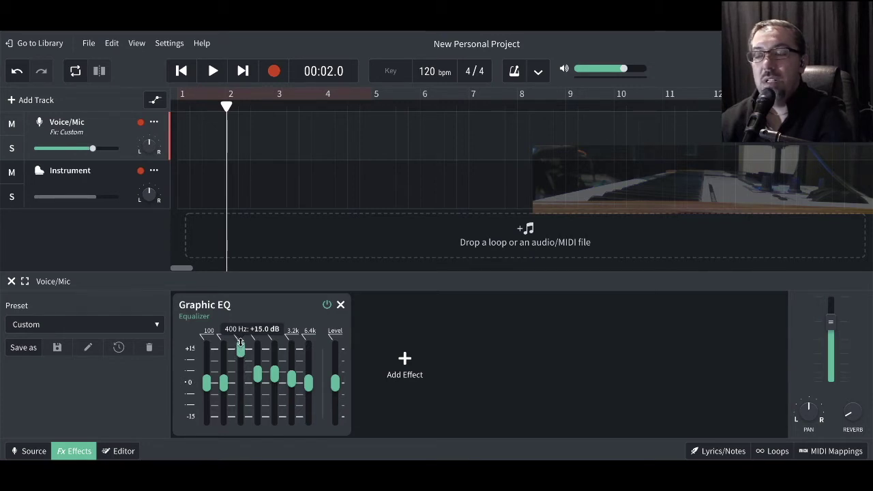
{"action": "left_click_drag", "start_coordinate": [241, 343], "coordinate": [238, 380]}
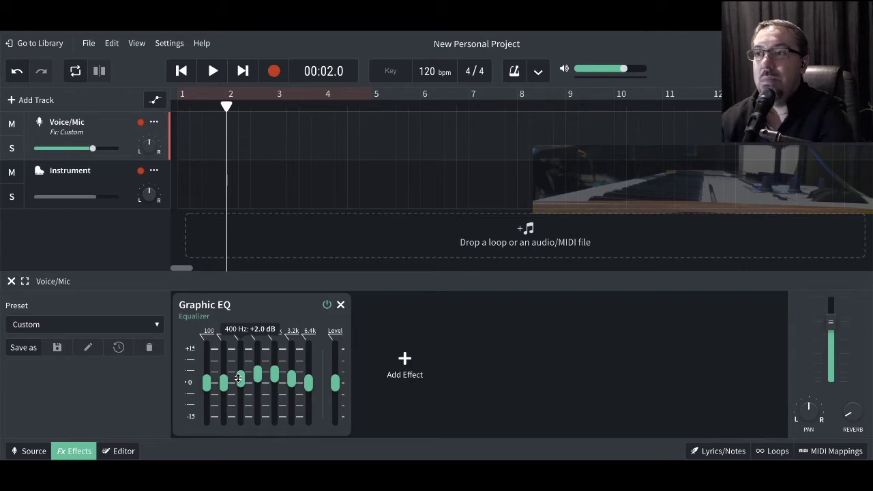
{"action": "mouse_move", "coordinate": [238, 377]}
{"action": "left_mouse_down"}
{"action": "mouse_move", "coordinate": [222, 375]}
{"action": "mouse_move", "coordinate": [224, 341]}
{"action": "mouse_move", "coordinate": [218, 430]}
{"action": "mouse_move", "coordinate": [230, 380]}
{"action": "left_mouse_up"}
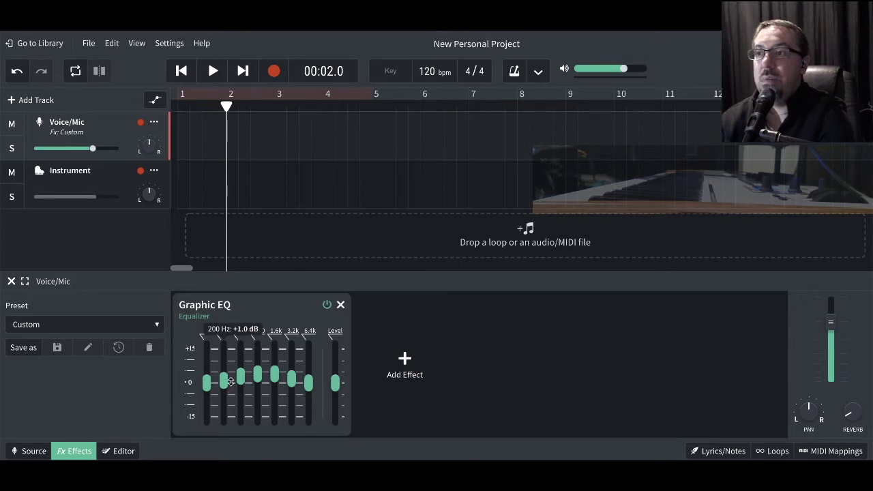
Test the 100 Hz band at +15 dB before returning it to 0 dB, and nudge the 200 Hz band to about +2 dB
{"action": "left_click_drag", "start_coordinate": [231, 382], "coordinate": [207, 342]}
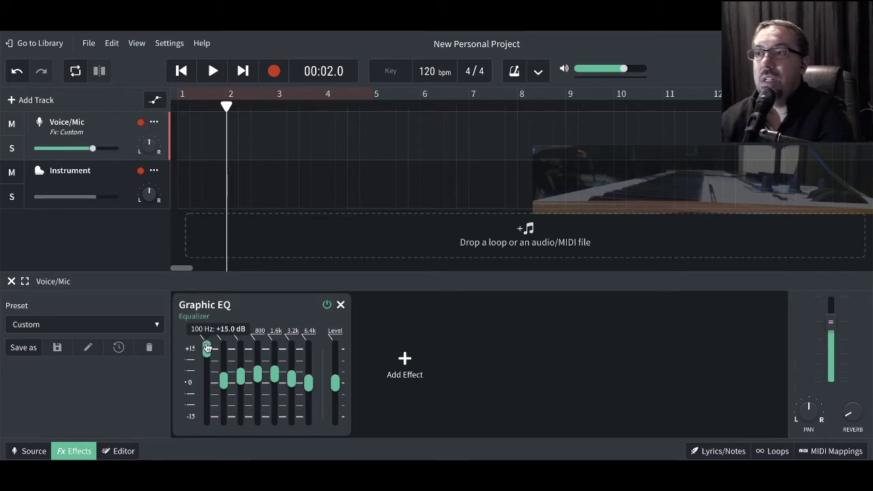
{"action": "left_click", "coordinate": [207, 350]}
{"action": "left_click_drag", "start_coordinate": [207, 347], "coordinate": [209, 384]}
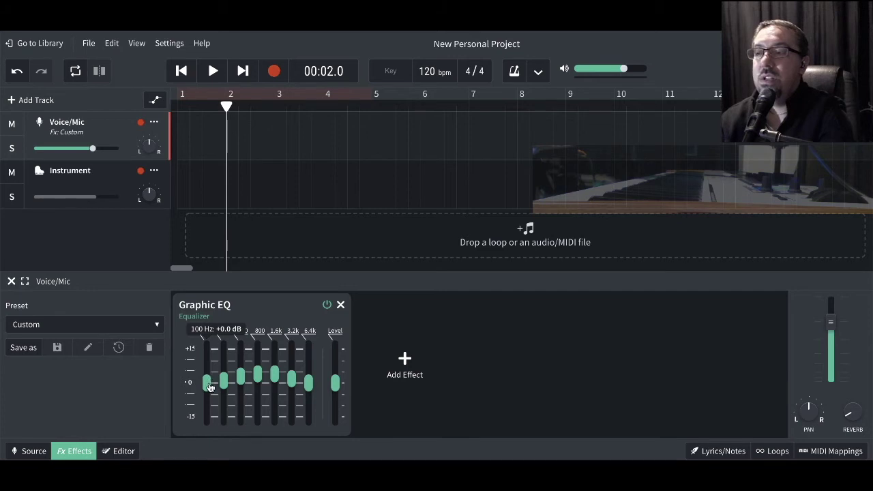
{"action": "mouse_move", "coordinate": [230, 385]}
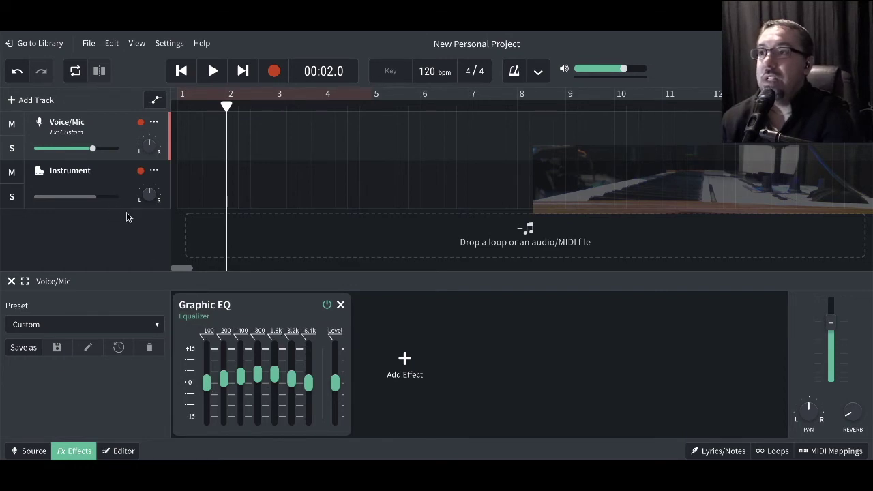
Add a Graphic EQ from the Tone effects to the Instrument track
{"action": "left_click", "coordinate": [111, 184]}
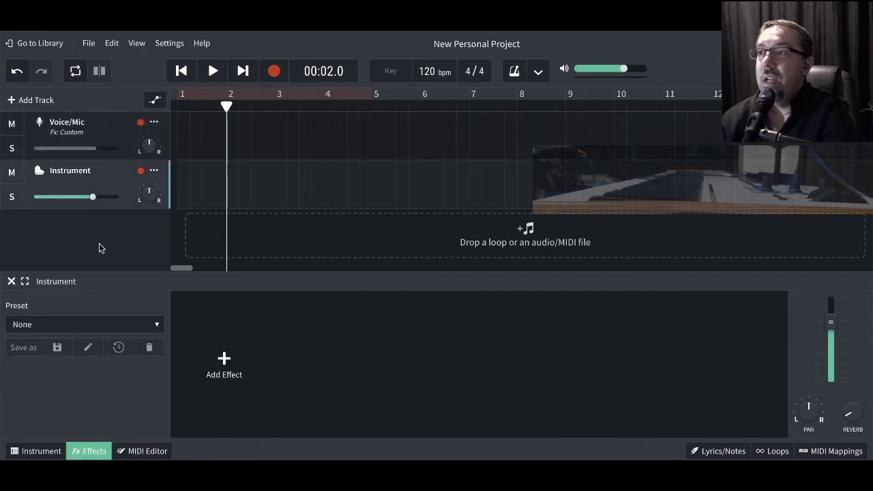
{"action": "left_click", "coordinate": [31, 453]}
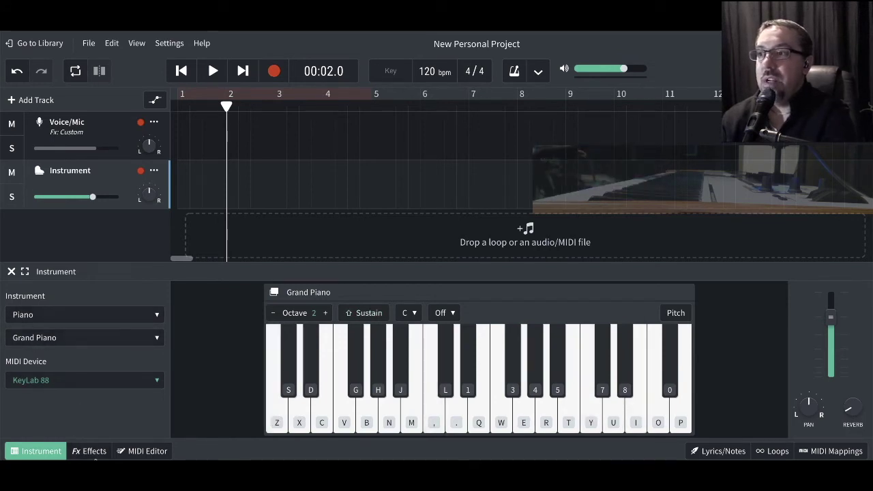
{"action": "left_click", "coordinate": [92, 452]}
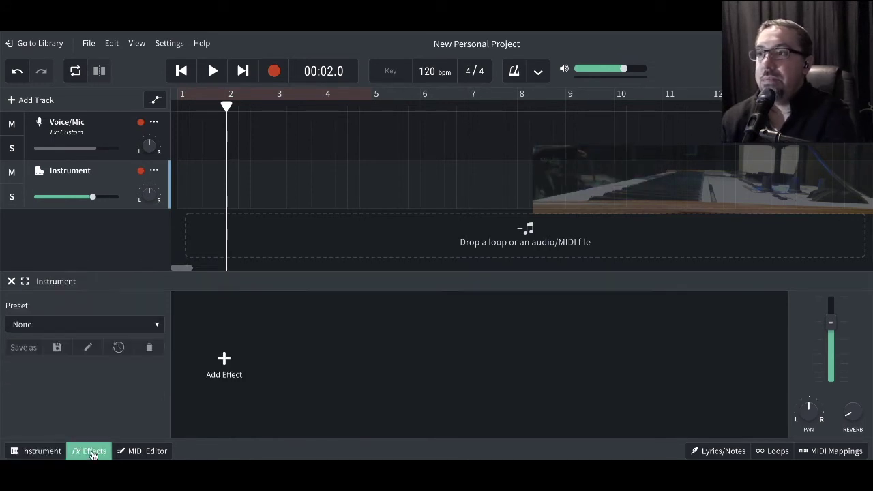
{"action": "left_click", "coordinate": [224, 358]}
{"action": "mouse_move", "coordinate": [218, 412]}
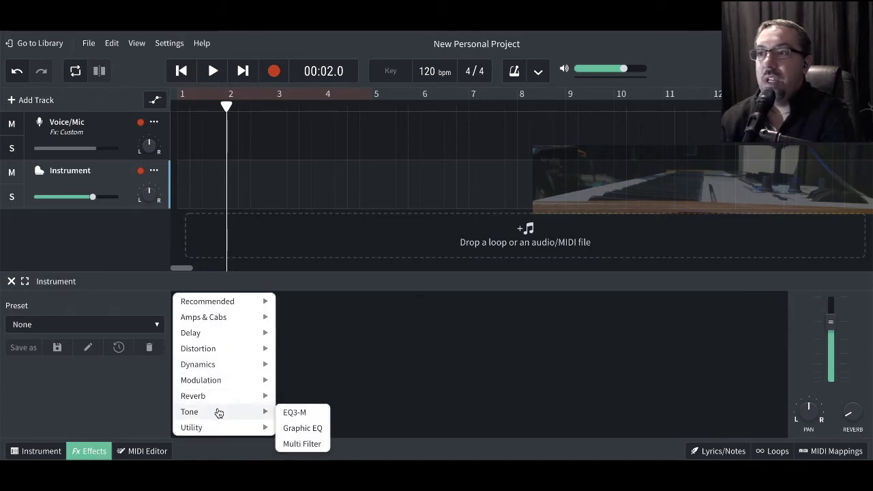
{"action": "left_click", "coordinate": [303, 428]}
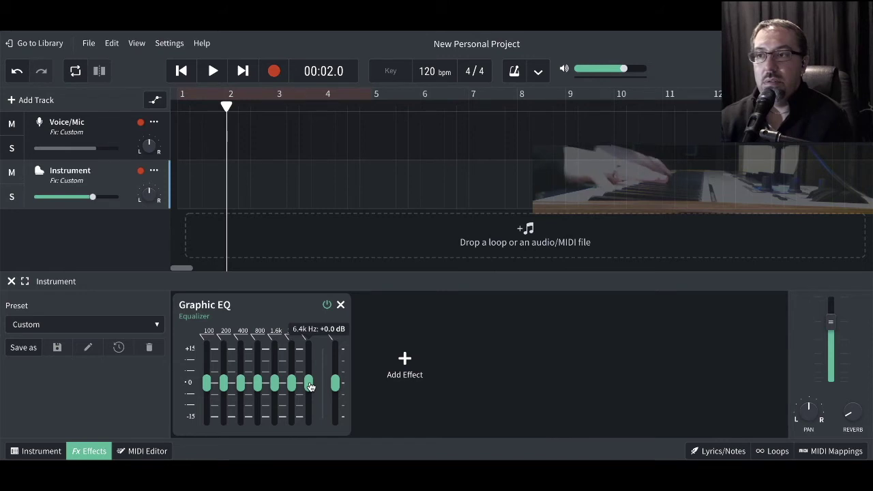
Sweep the instrument EQ's 6.4k Hz and 3.2k Hz bands through boost and cut, settling them at about -4 dB and +1 dB
{"action": "left_click_drag", "start_coordinate": [310, 387], "coordinate": [310, 341]}
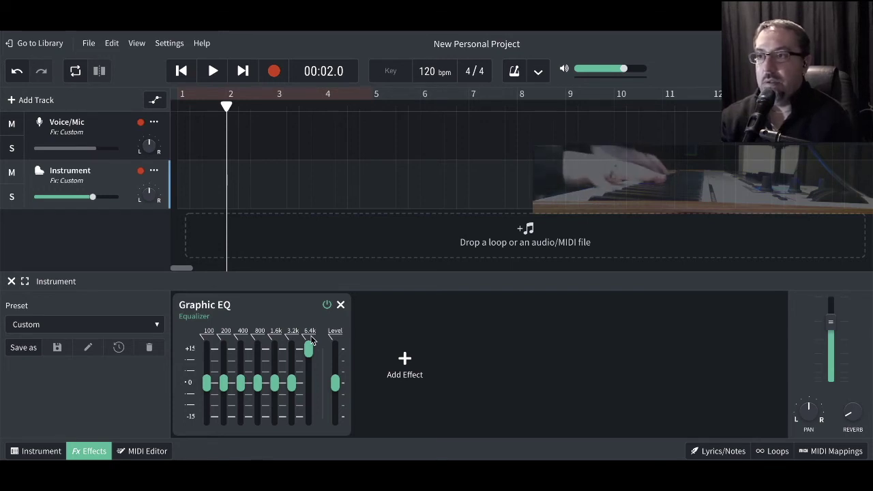
{"action": "left_click_drag", "start_coordinate": [308, 348], "coordinate": [304, 430]}
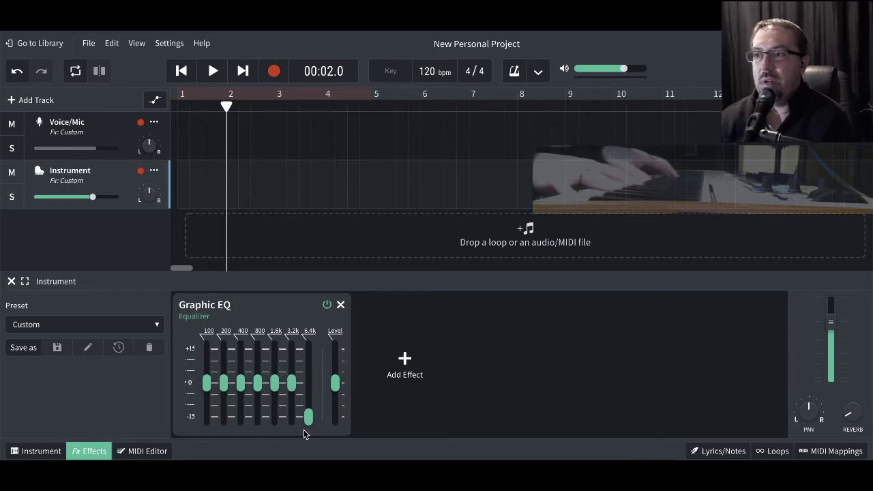
{"action": "left_click_drag", "start_coordinate": [308, 416], "coordinate": [309, 399]}
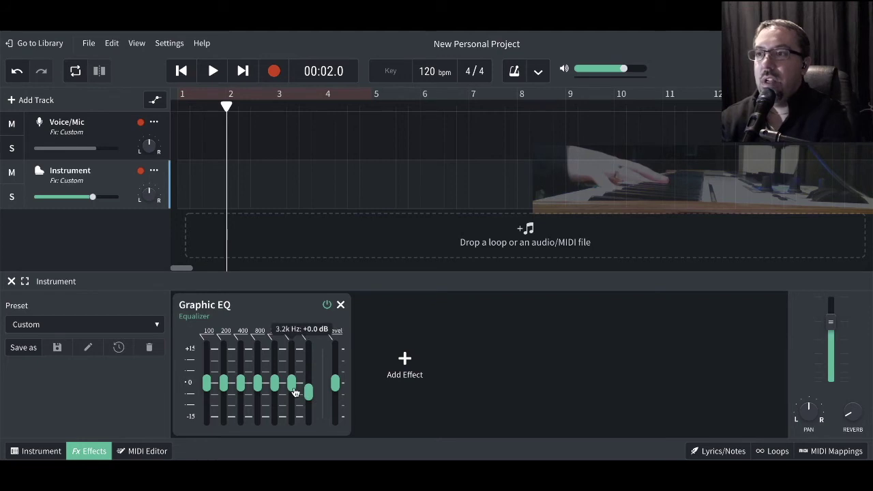
{"action": "left_click_drag", "start_coordinate": [292, 384], "coordinate": [293, 344]}
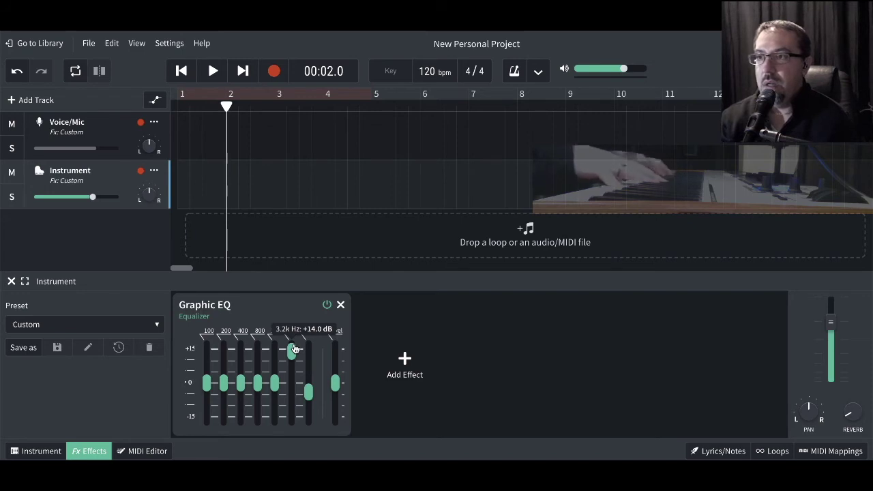
{"action": "left_click_drag", "start_coordinate": [294, 350], "coordinate": [294, 419]}
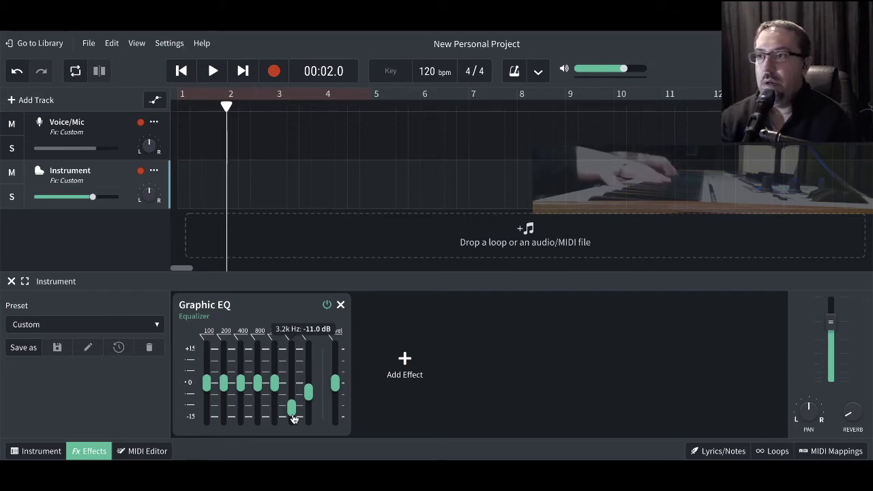
{"action": "left_click_drag", "start_coordinate": [294, 419], "coordinate": [296, 387]}
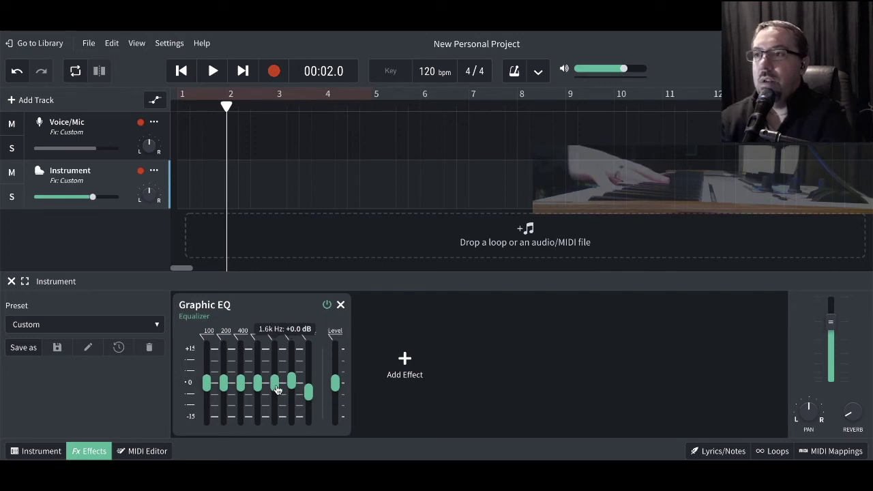
Sweep the 1.6k Hz and 800 Hz bands through boost and cut, leaving 1.6k Hz at +2 dB and 800 Hz at +3 dB
{"action": "left_click_drag", "start_coordinate": [274, 384], "coordinate": [279, 350]}
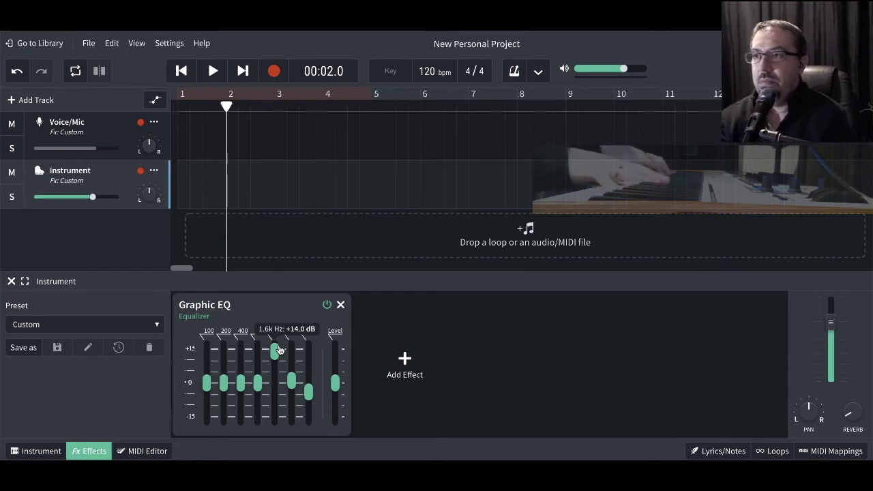
{"action": "left_click_drag", "start_coordinate": [279, 350], "coordinate": [274, 423]}
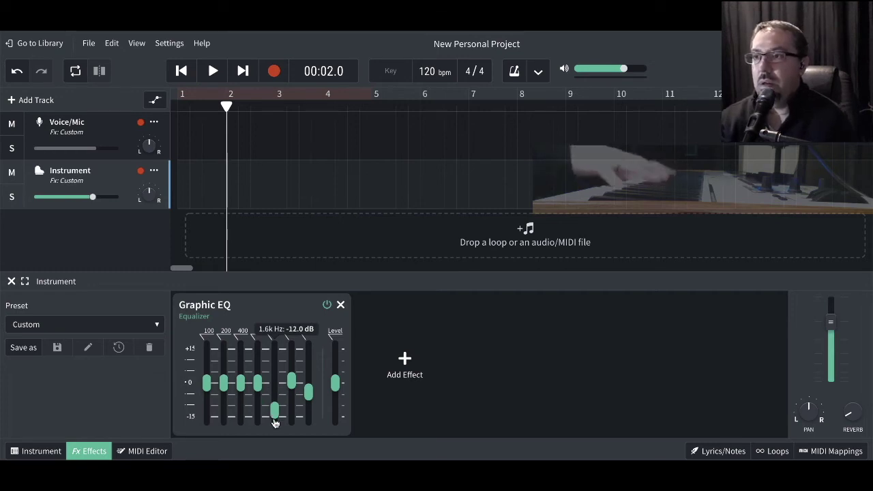
{"action": "left_click_drag", "start_coordinate": [274, 422], "coordinate": [278, 379]}
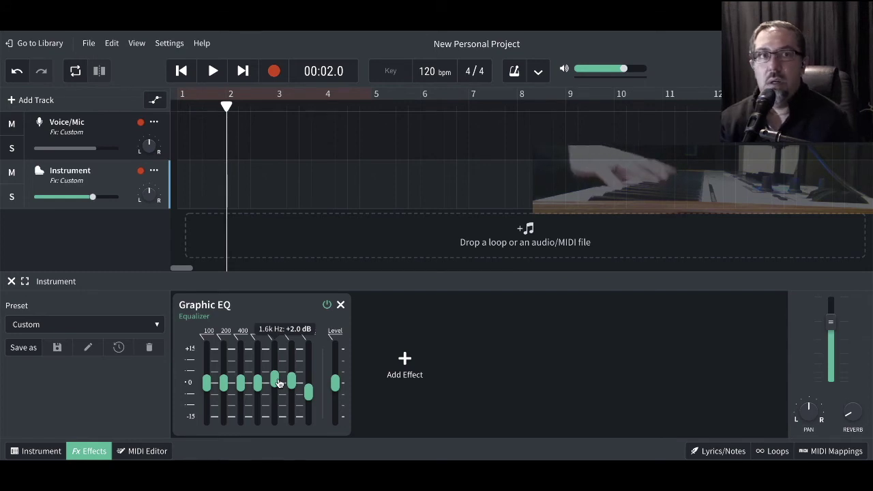
{"action": "left_click_drag", "start_coordinate": [258, 384], "coordinate": [261, 348]}
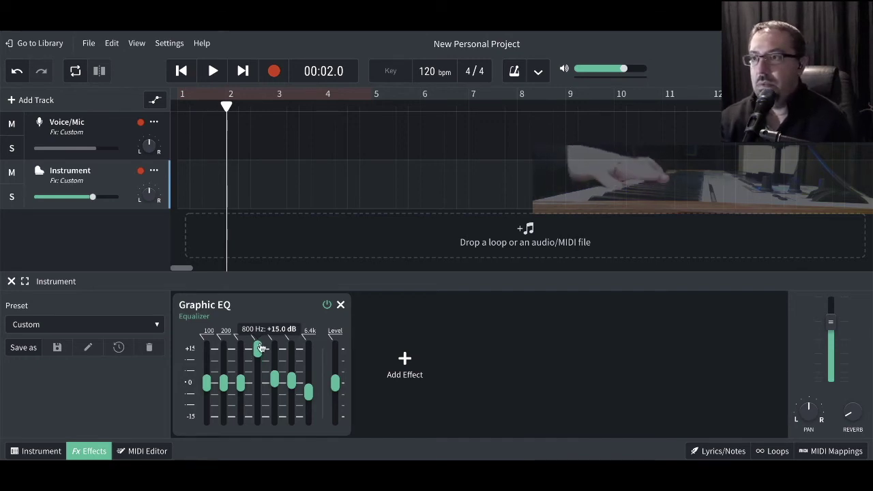
{"action": "left_click_drag", "start_coordinate": [261, 348], "coordinate": [257, 424]}
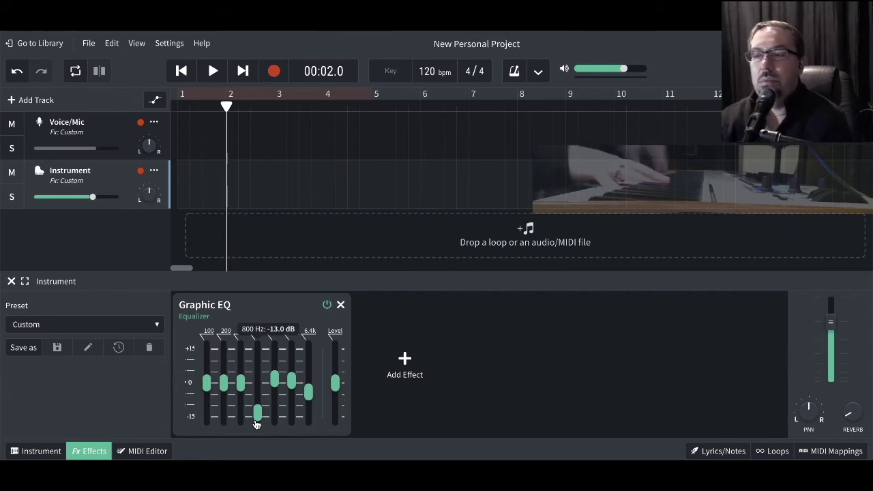
{"action": "left_click_drag", "start_coordinate": [256, 424], "coordinate": [260, 380]}
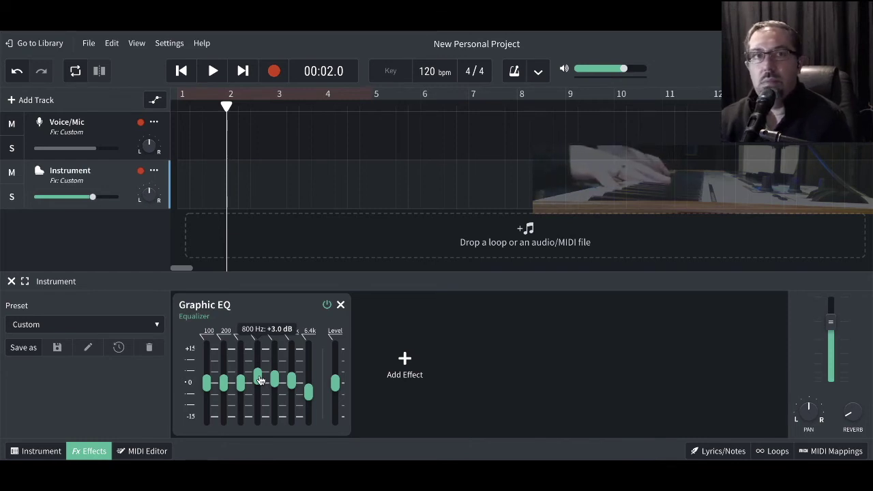
Sweep the 400 Hz and 200 Hz bands through boost and cut, setting both to about +3 dB
{"action": "left_click_drag", "start_coordinate": [241, 384], "coordinate": [244, 353]}
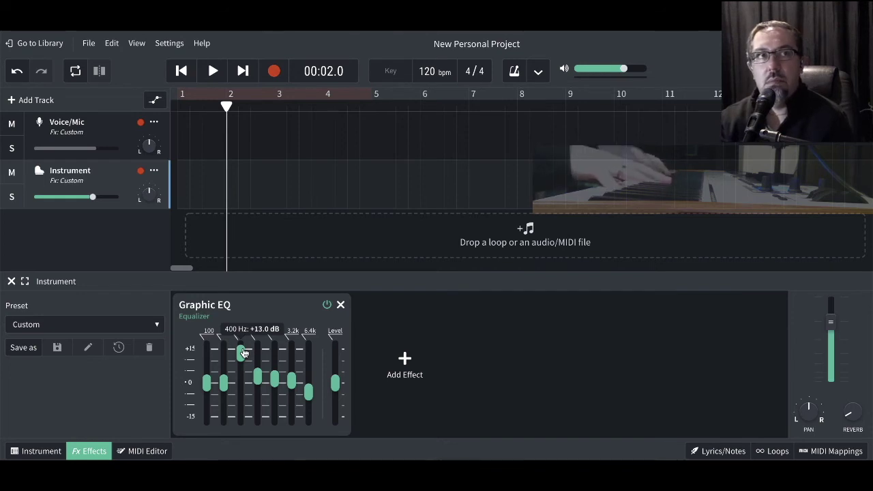
{"action": "left_click_drag", "start_coordinate": [244, 352], "coordinate": [246, 418]}
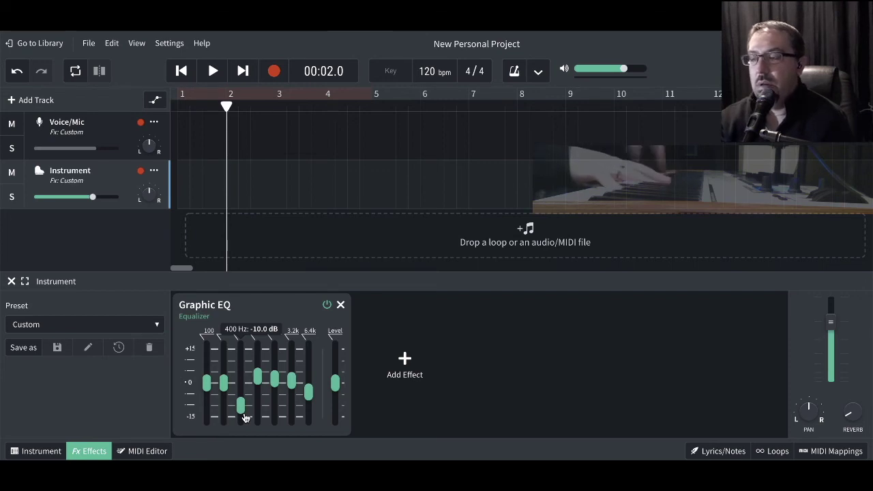
{"action": "left_click_drag", "start_coordinate": [246, 418], "coordinate": [244, 374]}
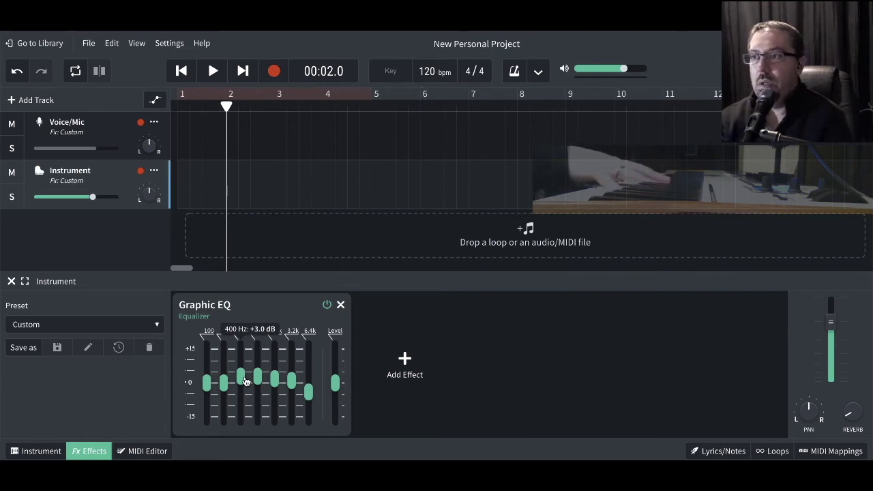
{"action": "left_click_drag", "start_coordinate": [223, 384], "coordinate": [225, 358]}
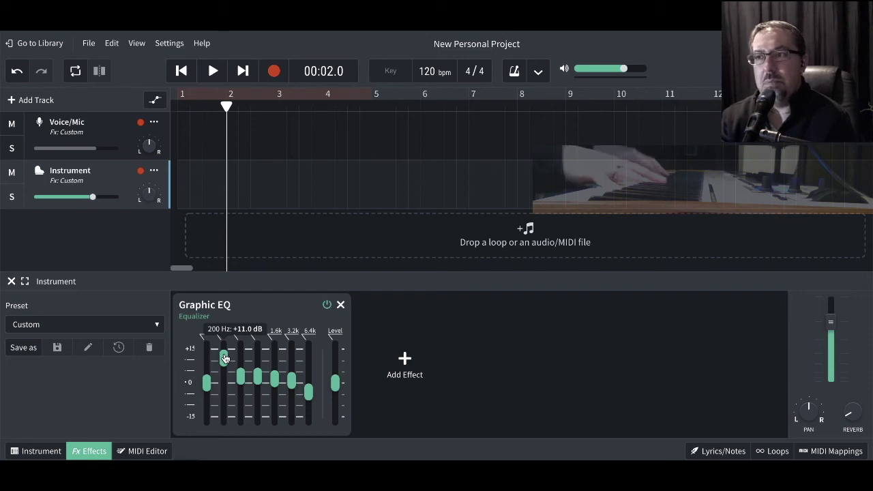
{"action": "left_click_drag", "start_coordinate": [224, 358], "coordinate": [222, 418]}
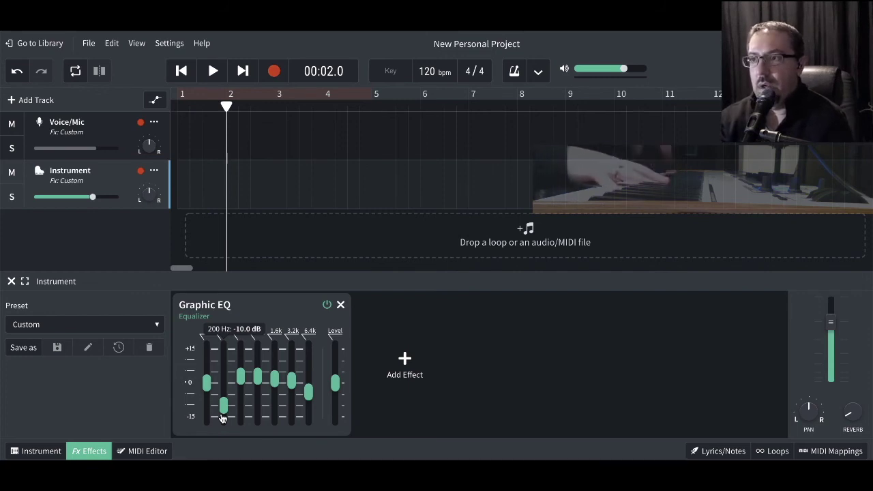
{"action": "left_click_drag", "start_coordinate": [222, 418], "coordinate": [225, 384]}
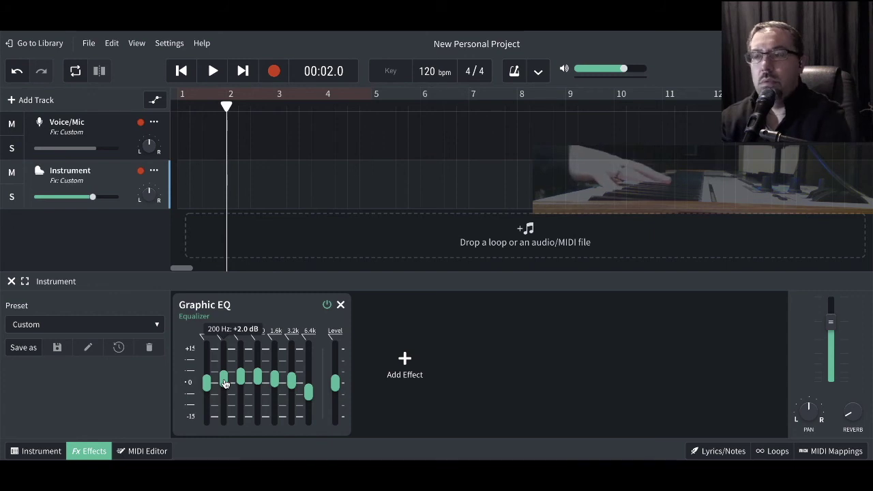
{"action": "left_click_drag", "start_coordinate": [225, 383], "coordinate": [228, 378]}
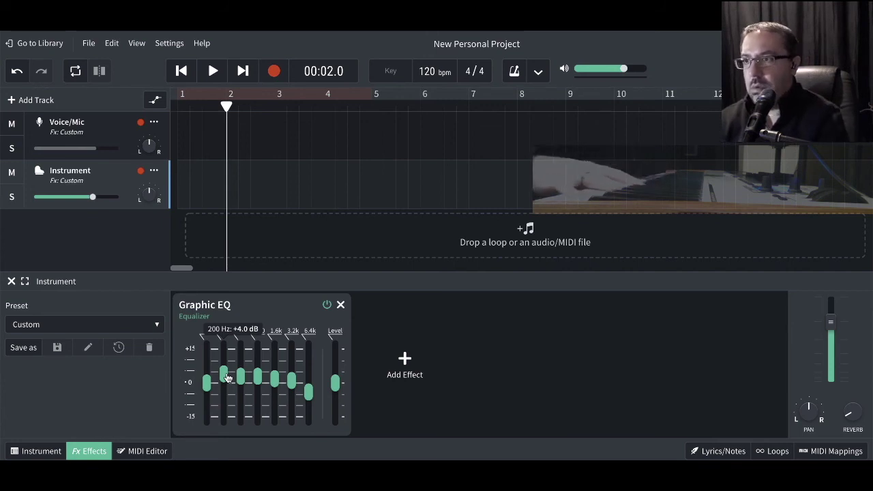
Test the instrument EQ's 100 Hz band at +11 dB and -10 dB before setting it to +5 dB
{"action": "left_click_drag", "start_coordinate": [208, 387], "coordinate": [208, 358]}
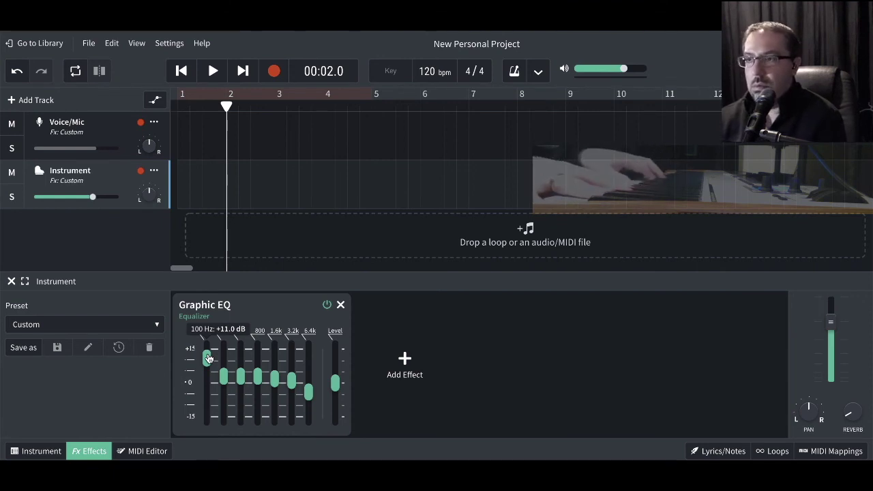
{"action": "left_click_drag", "start_coordinate": [209, 358], "coordinate": [209, 412]}
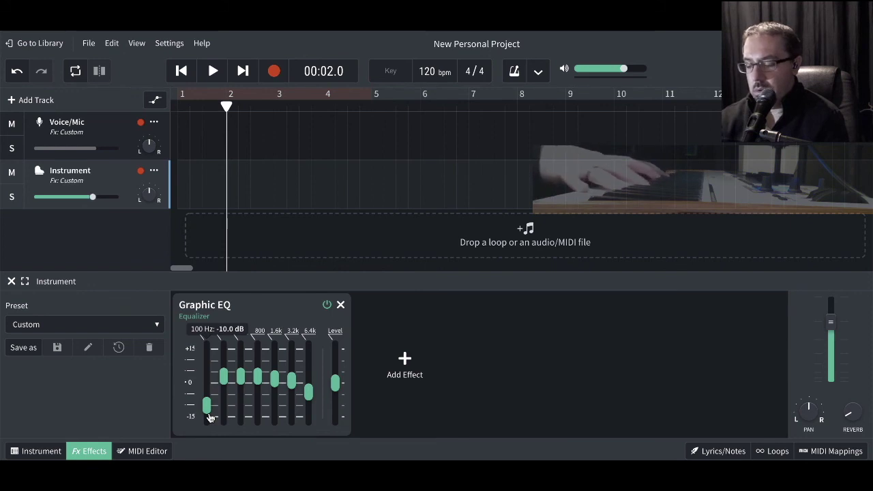
{"action": "left_click_drag", "start_coordinate": [209, 417], "coordinate": [212, 376]}
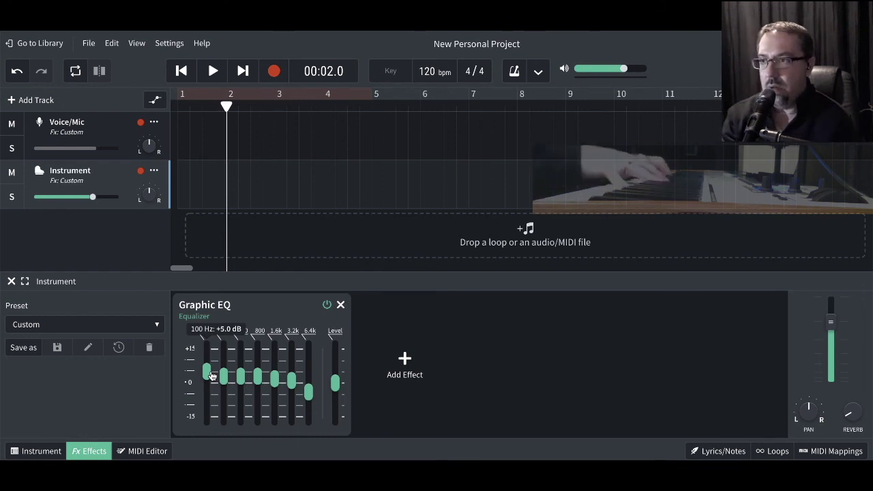